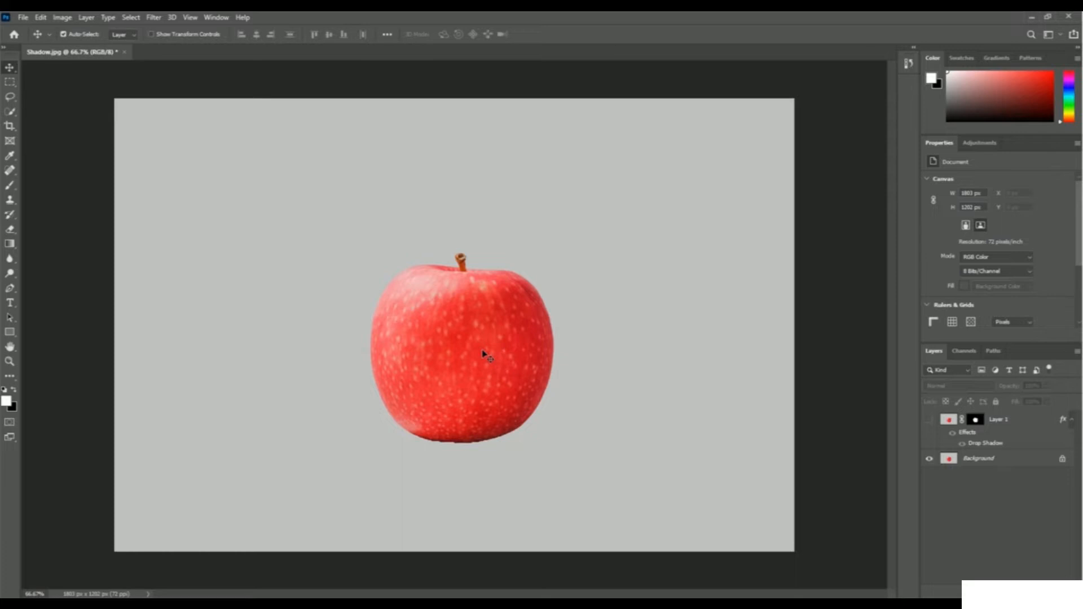
click(934, 420)
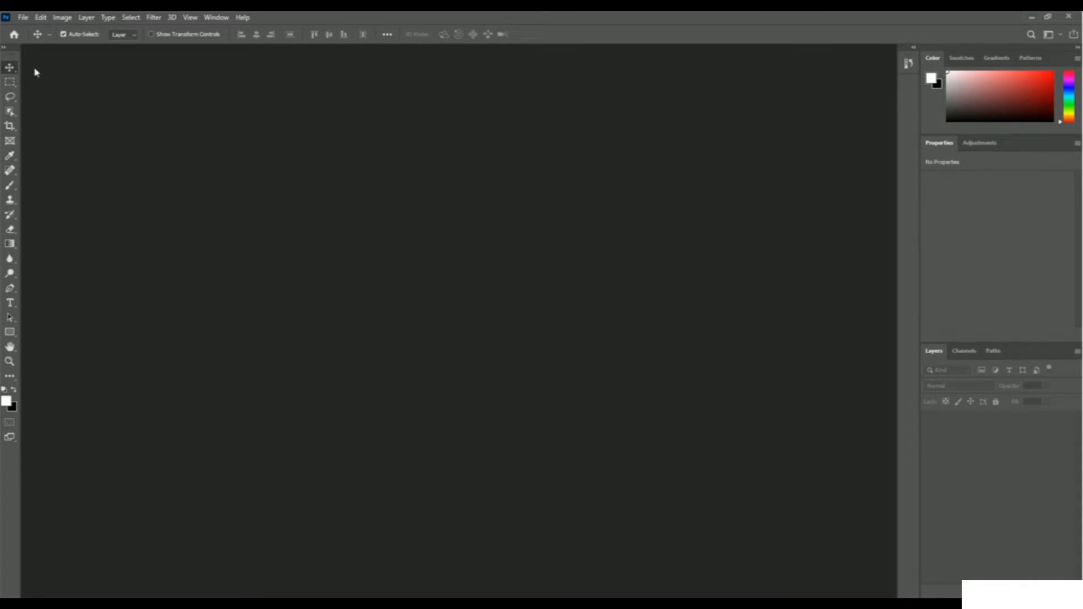
Open the apple image Shadow from the 06 Shadow folder.
click(23, 18)
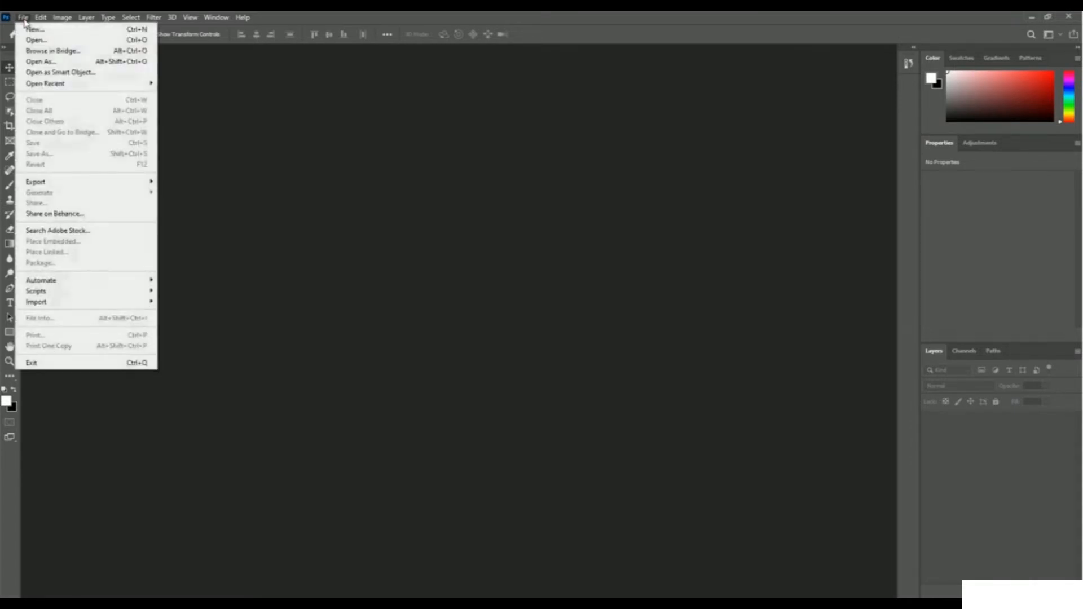
click(99, 43)
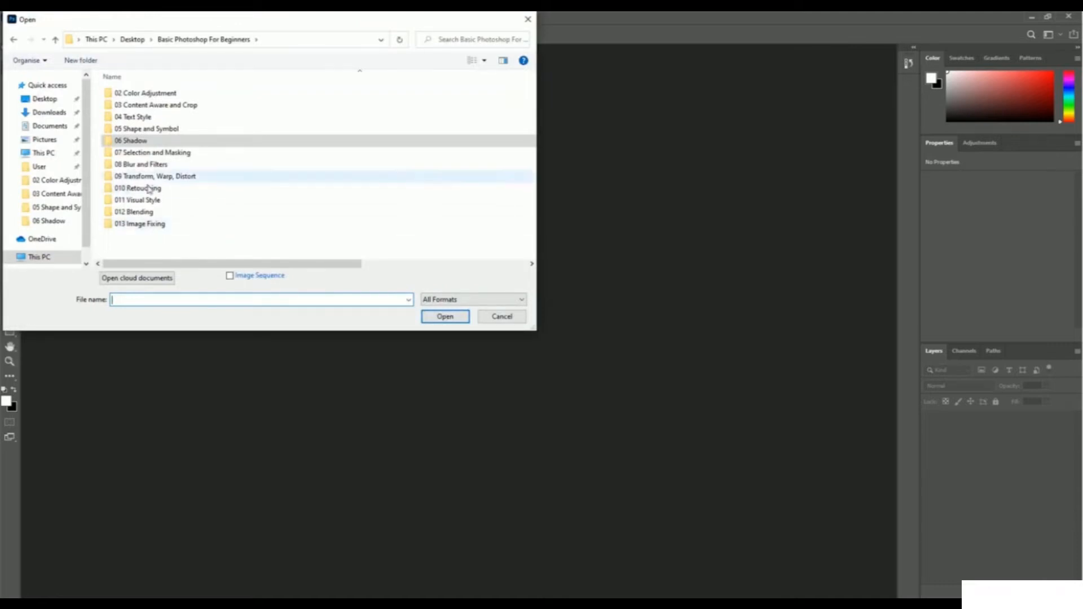
double_click(146, 141)
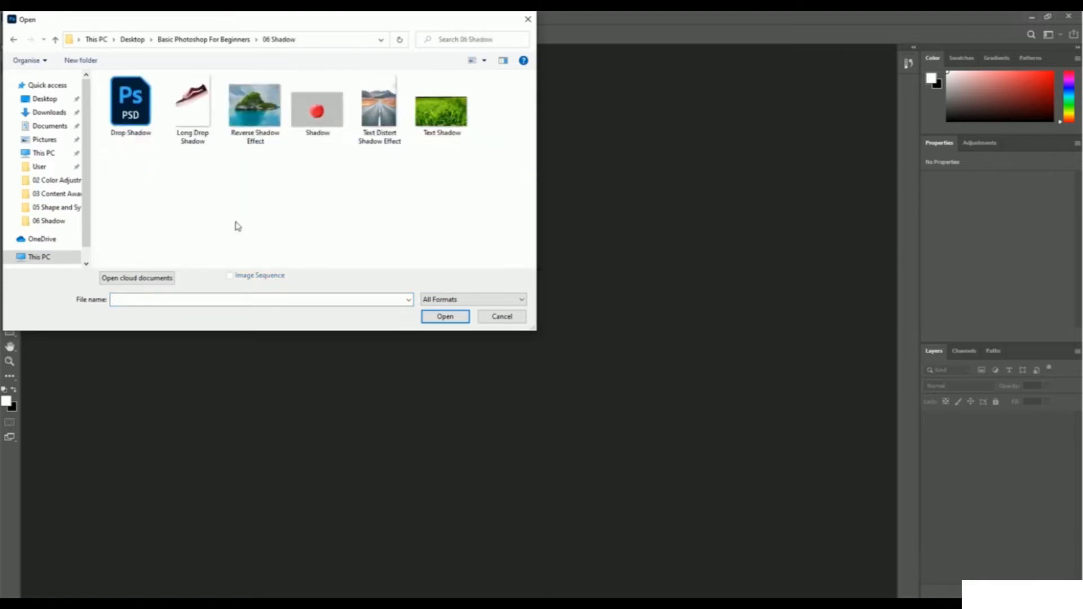
click(316, 112)
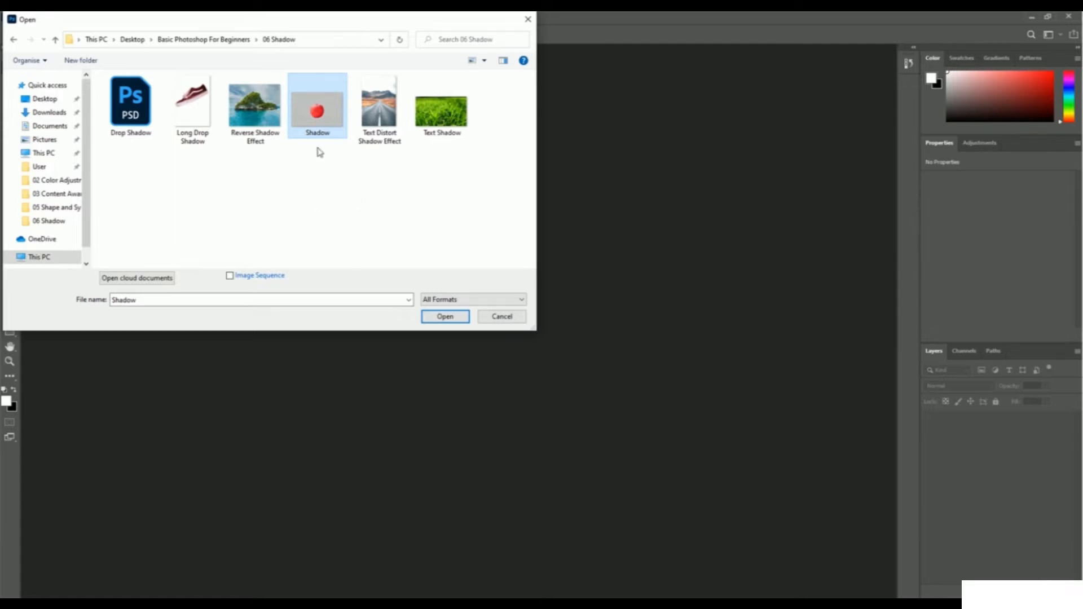
click(437, 318)
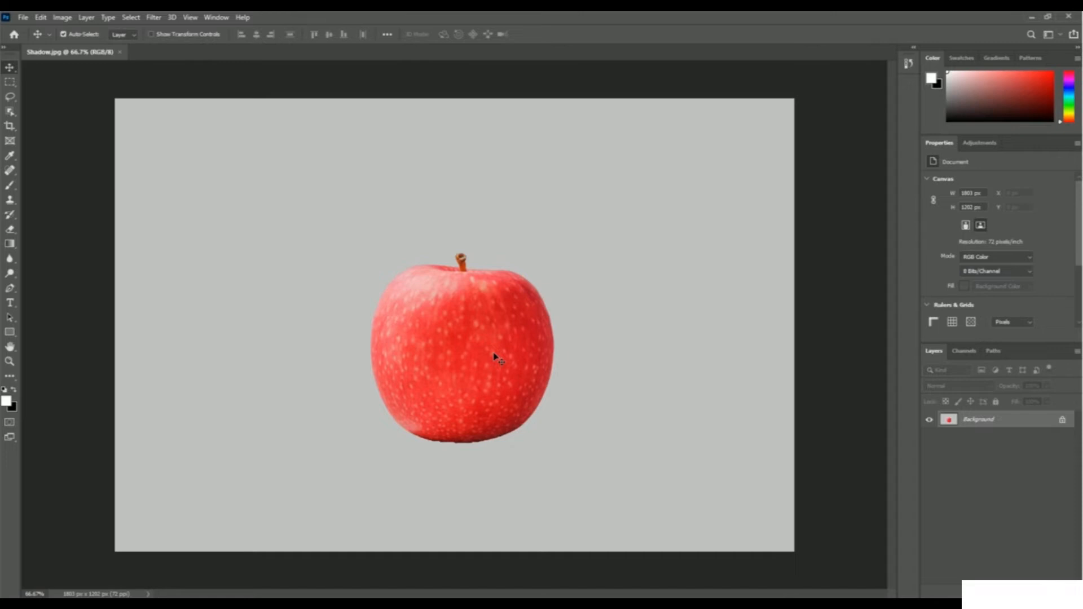
Duplicate the Background layer under the name Shadow.
right_click(992, 424)
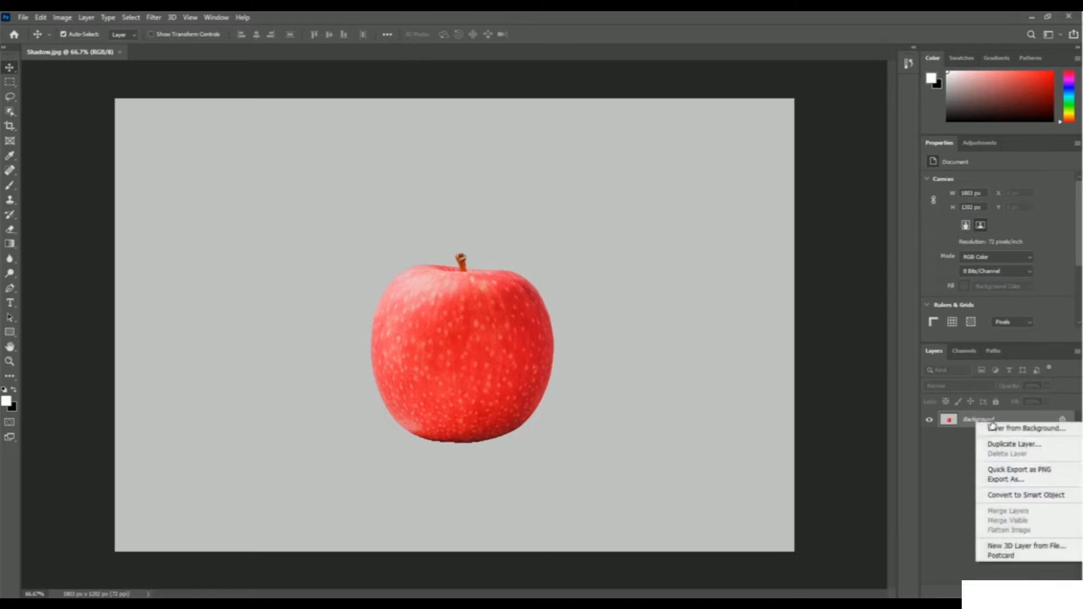
click(1023, 446)
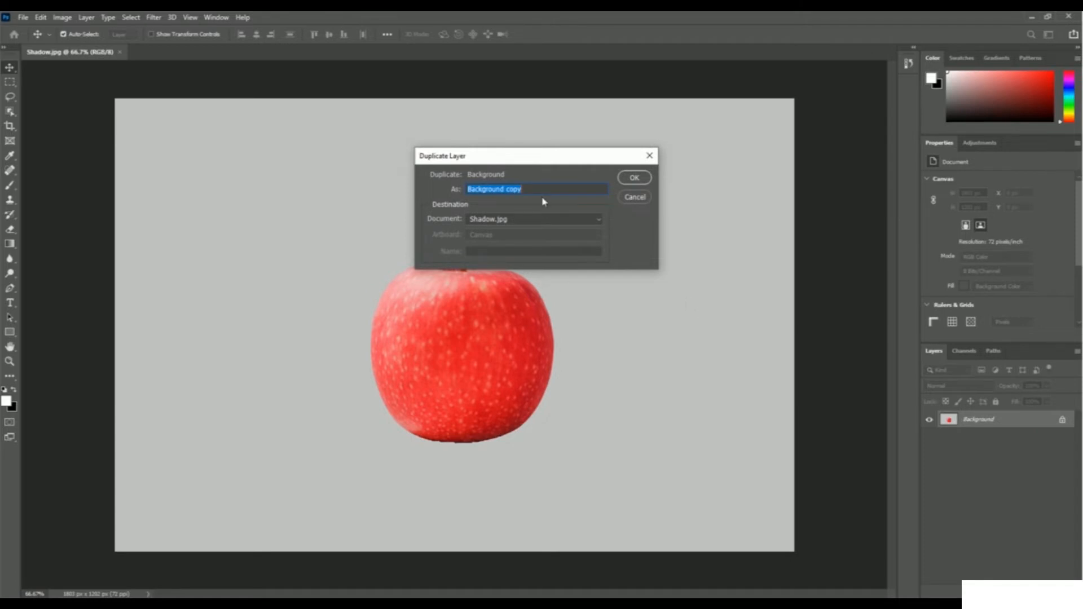
text(Shadow)
click(643, 179)
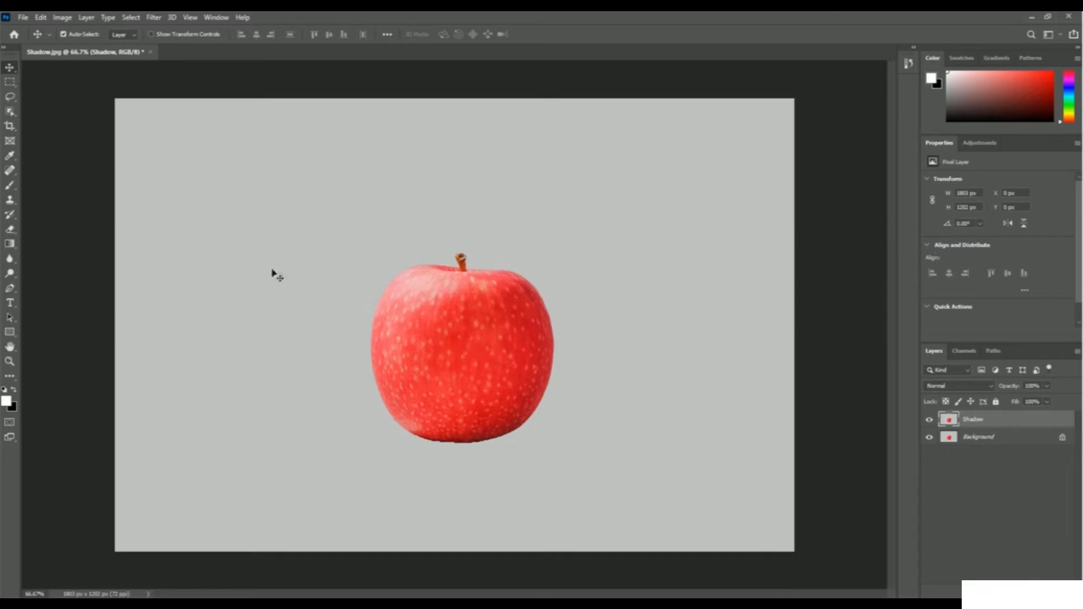
Select the apple on the Shadow layer with the Quick Selection tool in add mode, enlarging its brush to cover the body.
click(12, 113)
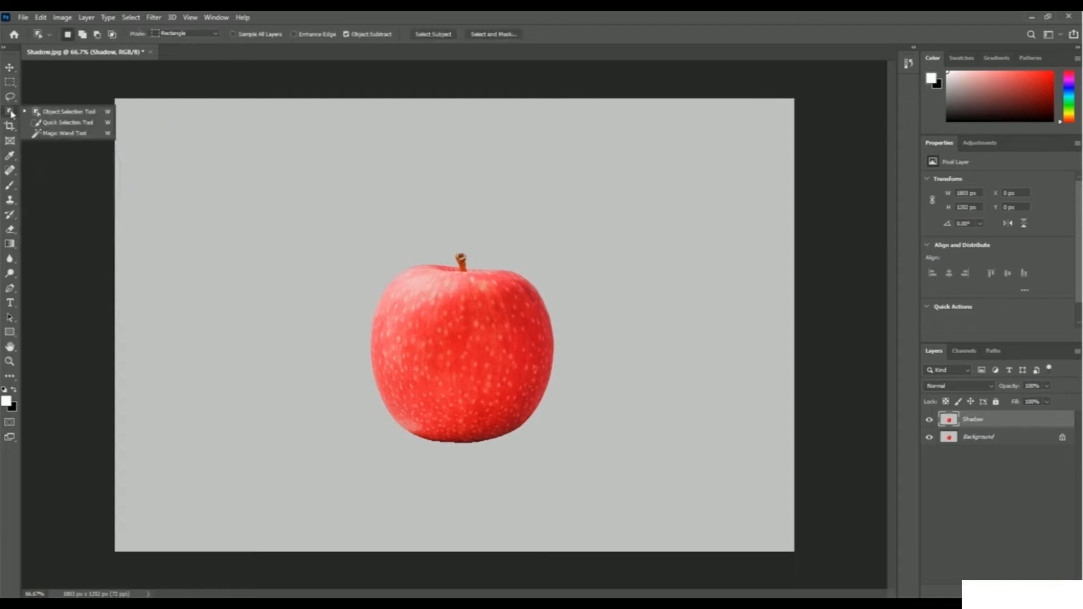
click(62, 127)
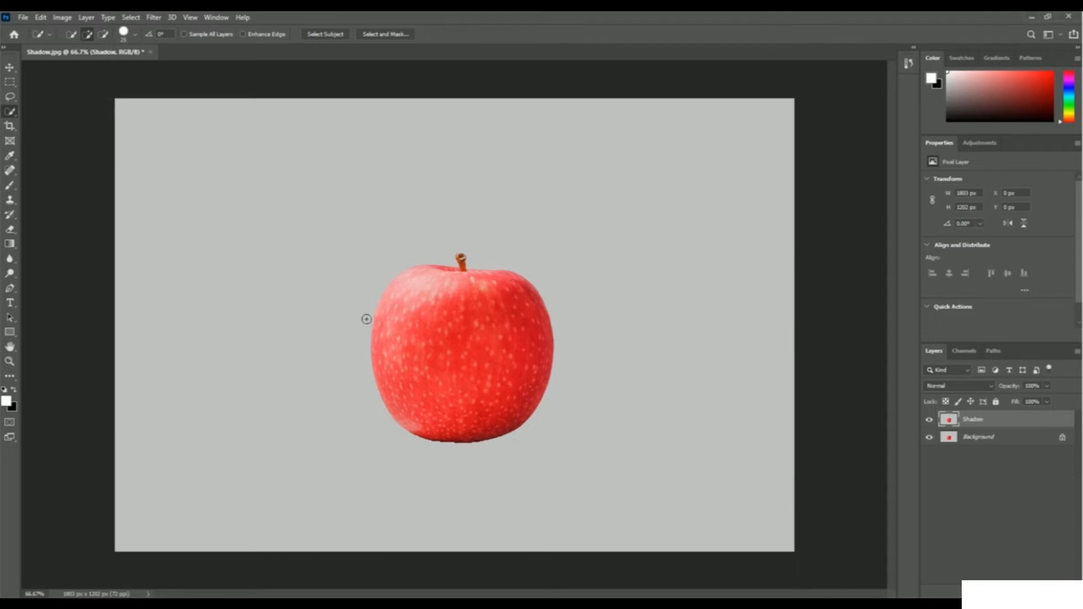
click(90, 38)
click(431, 306)
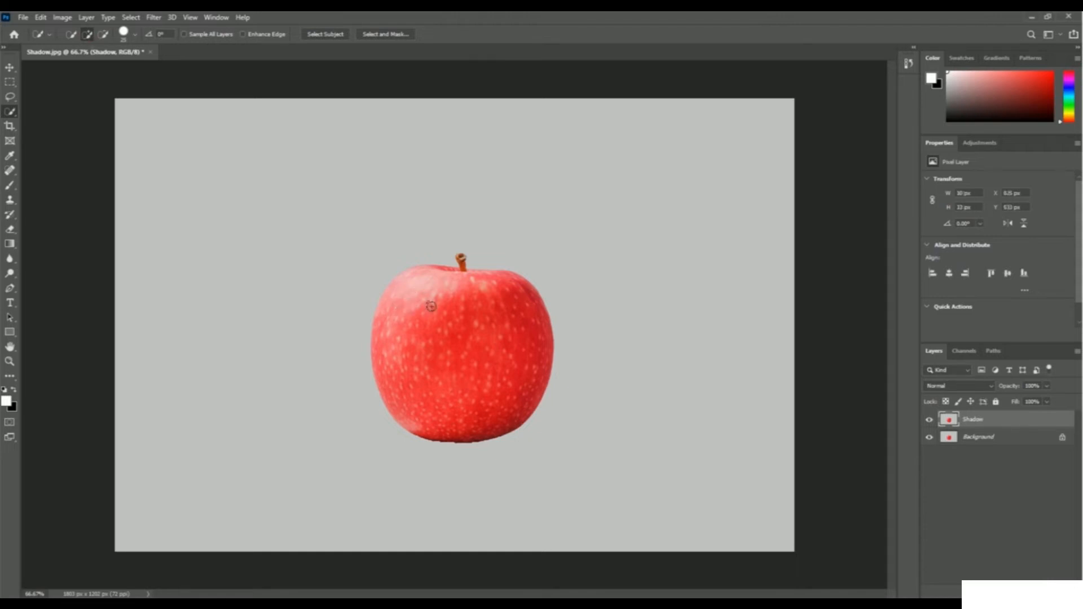
drag(444, 316, 466, 322)
click(135, 35)
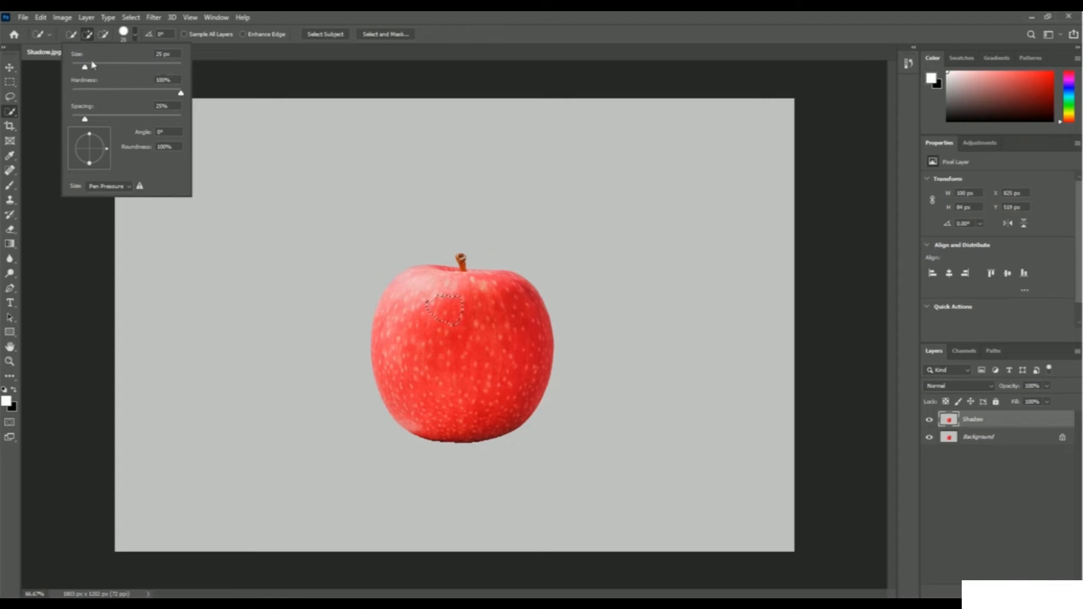
drag(85, 70, 101, 70)
click(441, 43)
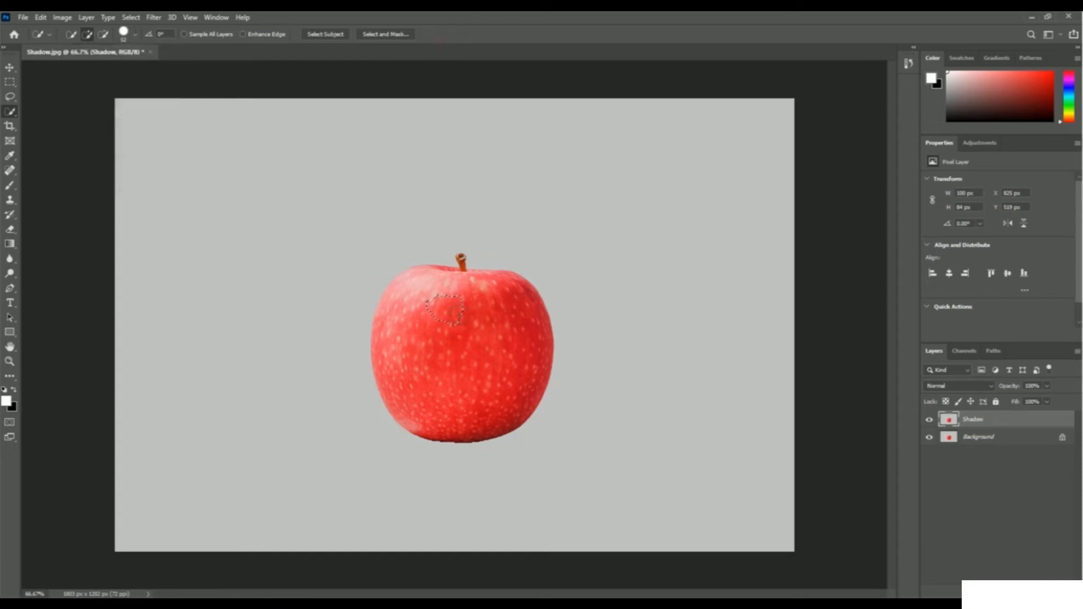
drag(467, 321, 470, 341)
Add a layer mask to the Shadow layer from the apple selection and check the cutout by briefly hiding the Background layer.
click(998, 591)
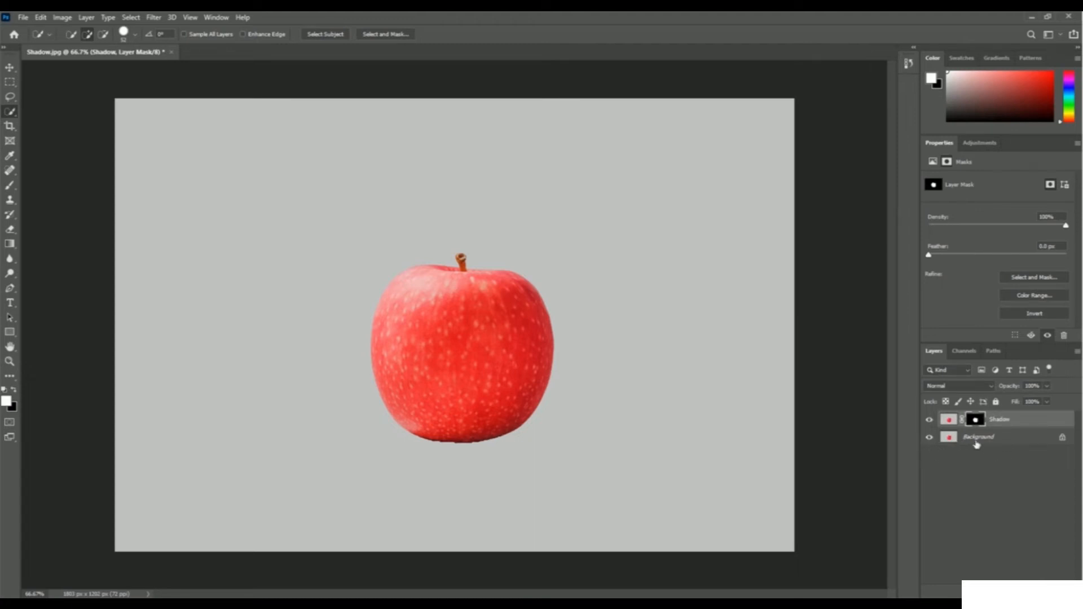
click(928, 438)
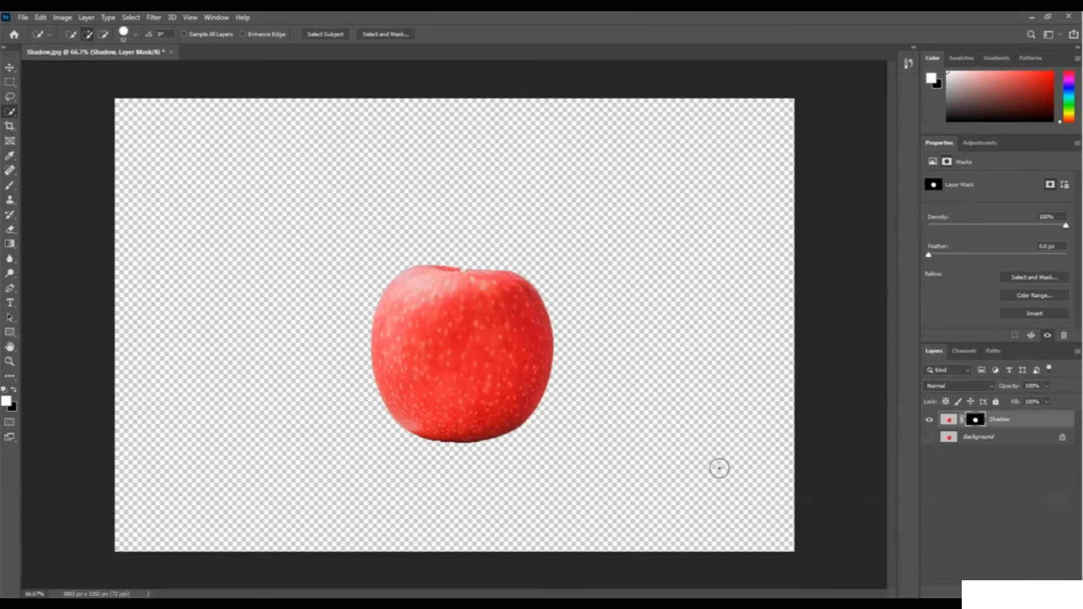
click(930, 437)
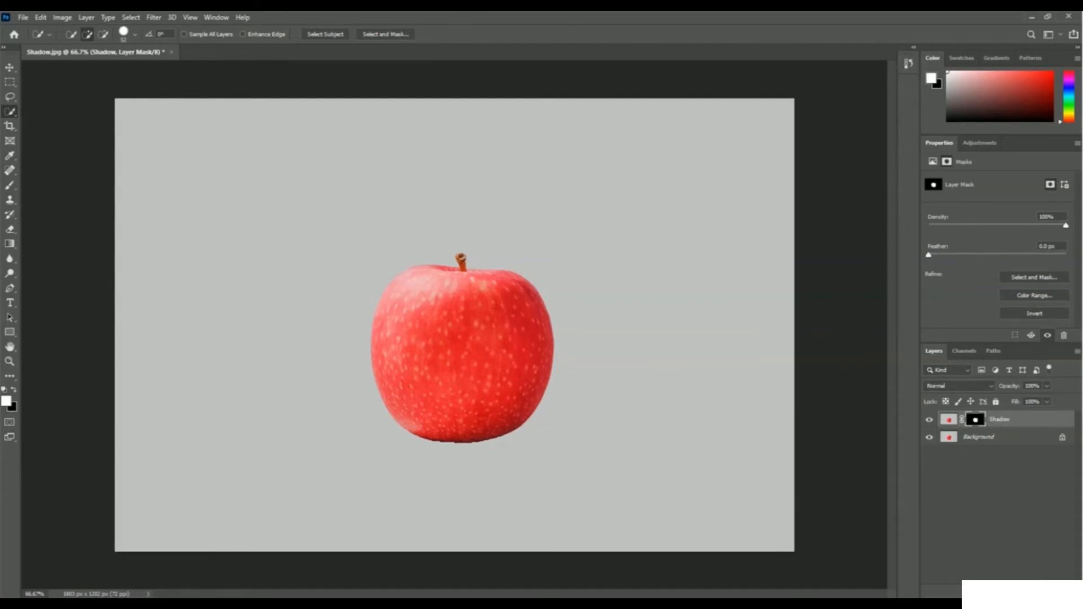
Add a drop shadow to the Shadow layer with a distance of 40 px, a spread of 49% and a size of 60 px.
click(983, 590)
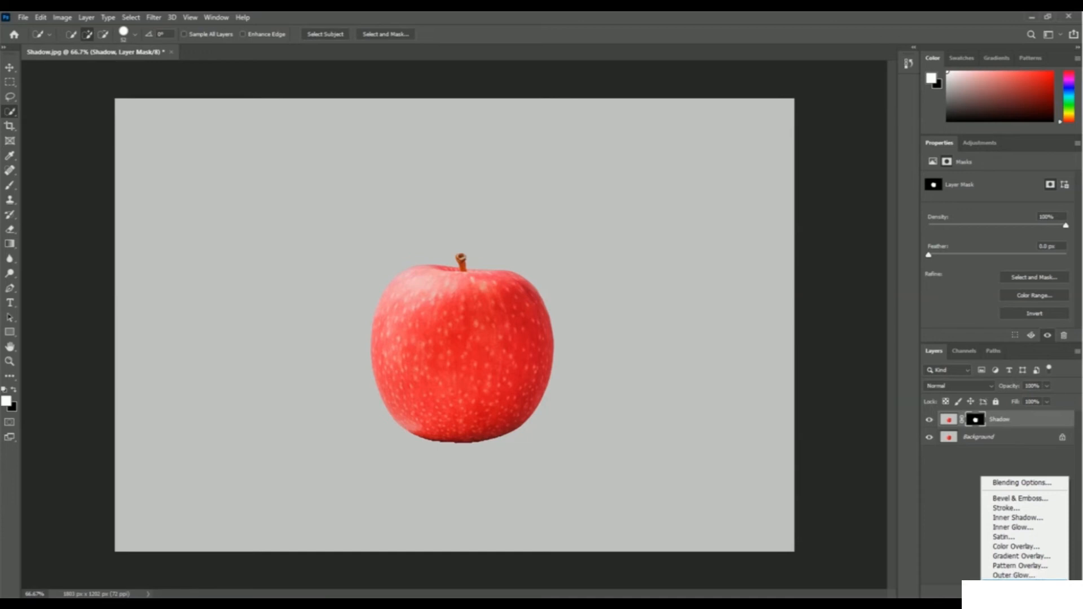
click(1014, 586)
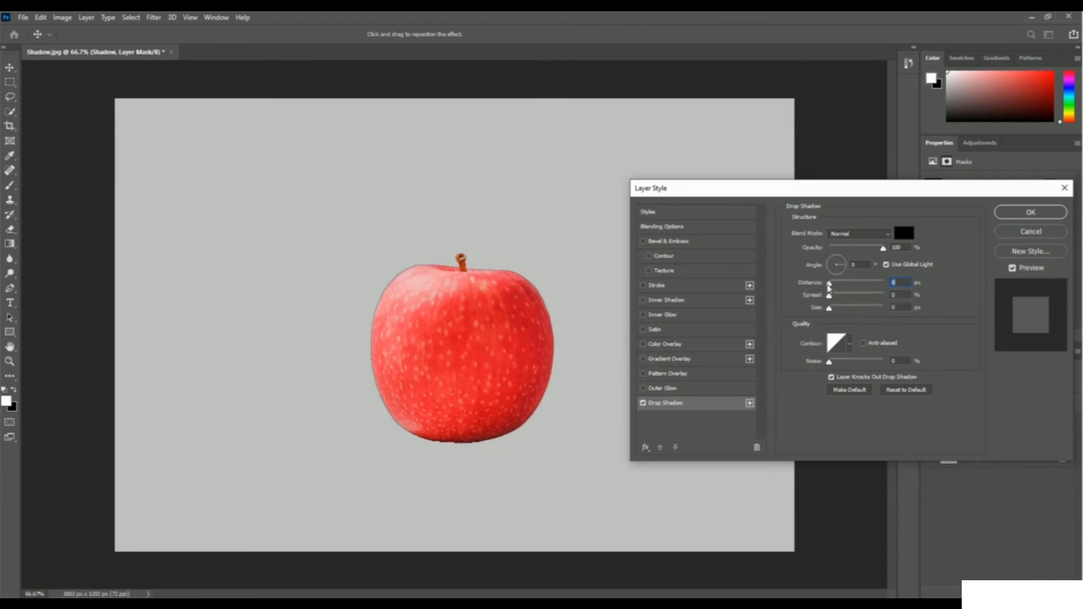
drag(831, 286, 851, 289)
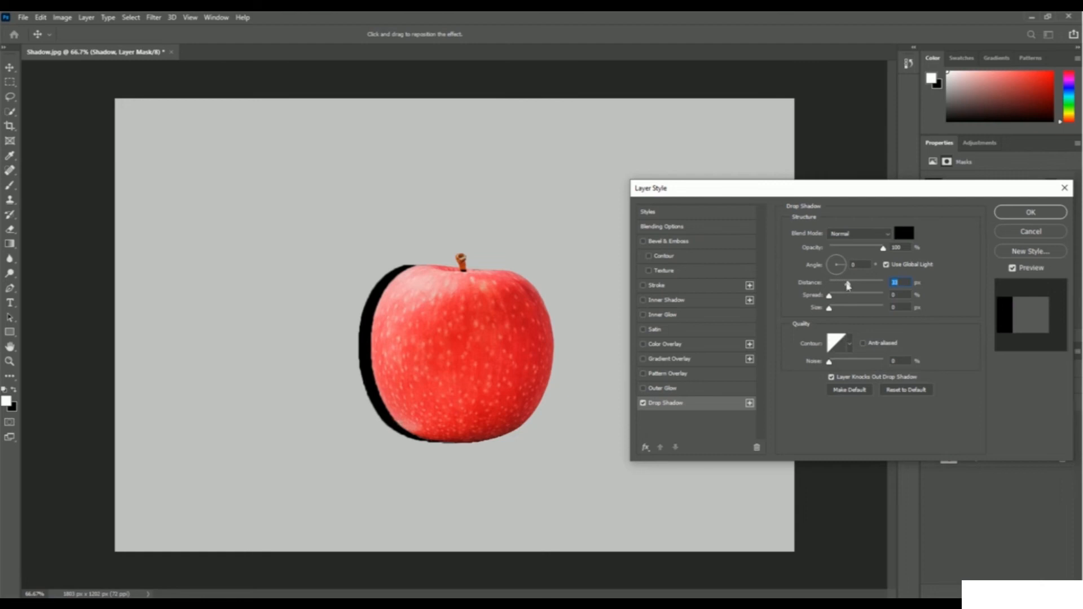
drag(850, 288, 852, 287)
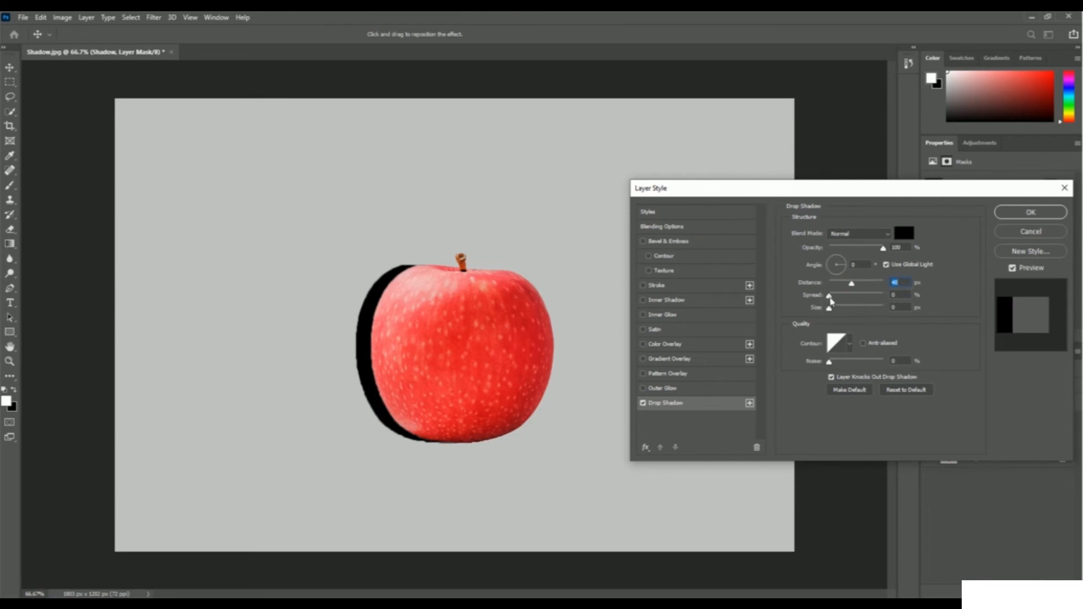
drag(831, 298, 857, 303)
drag(831, 310, 840, 310)
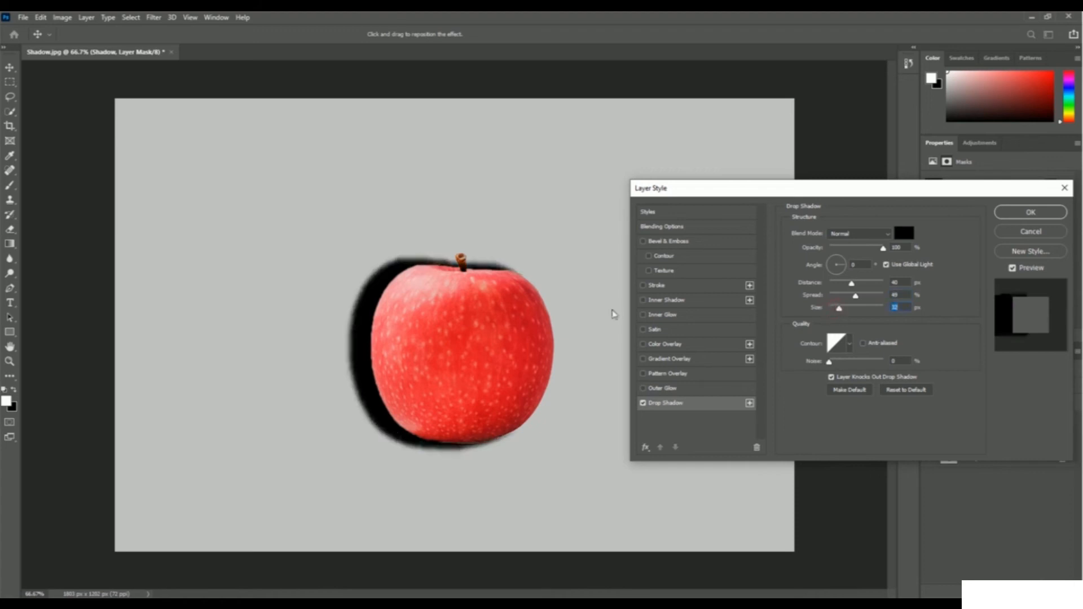
drag(840, 310, 846, 313)
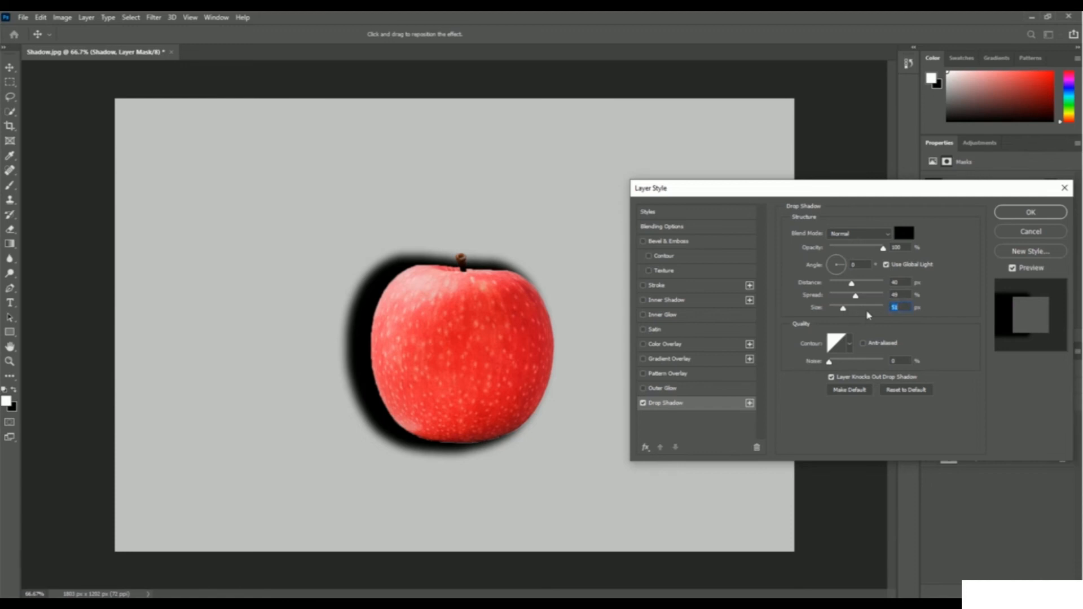
text(60)
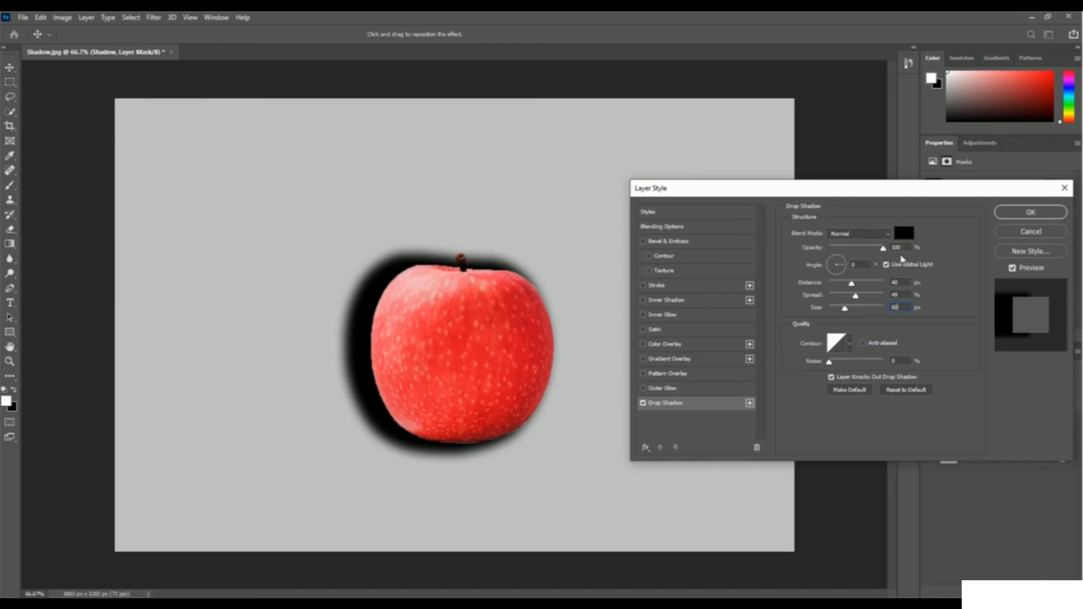
Set the drop shadow's opacity to 51% and its angle to 90°.
drag(883, 249, 863, 254)
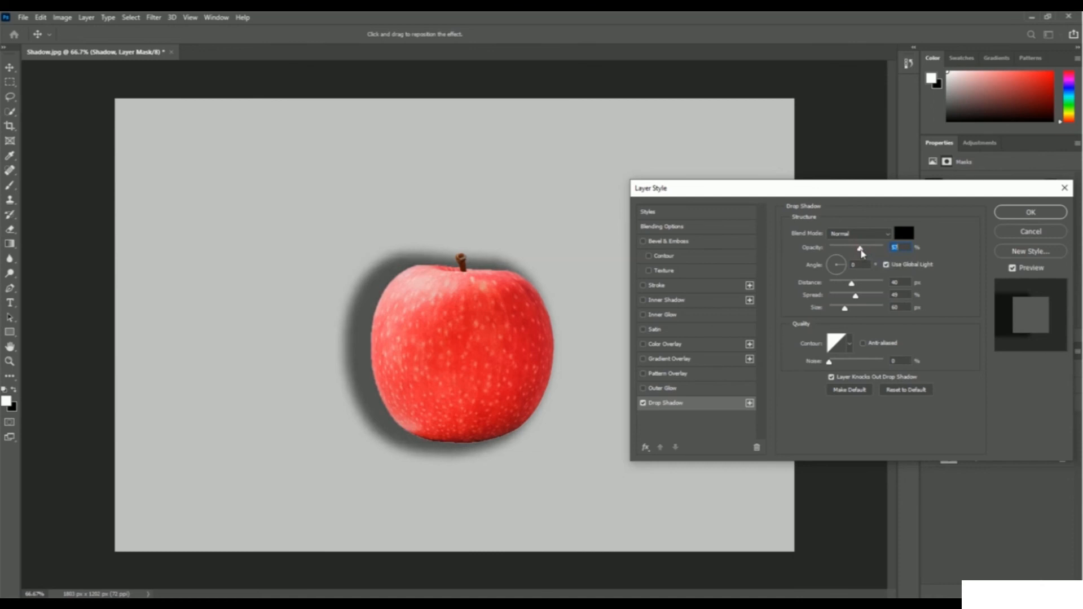
drag(863, 255, 859, 255)
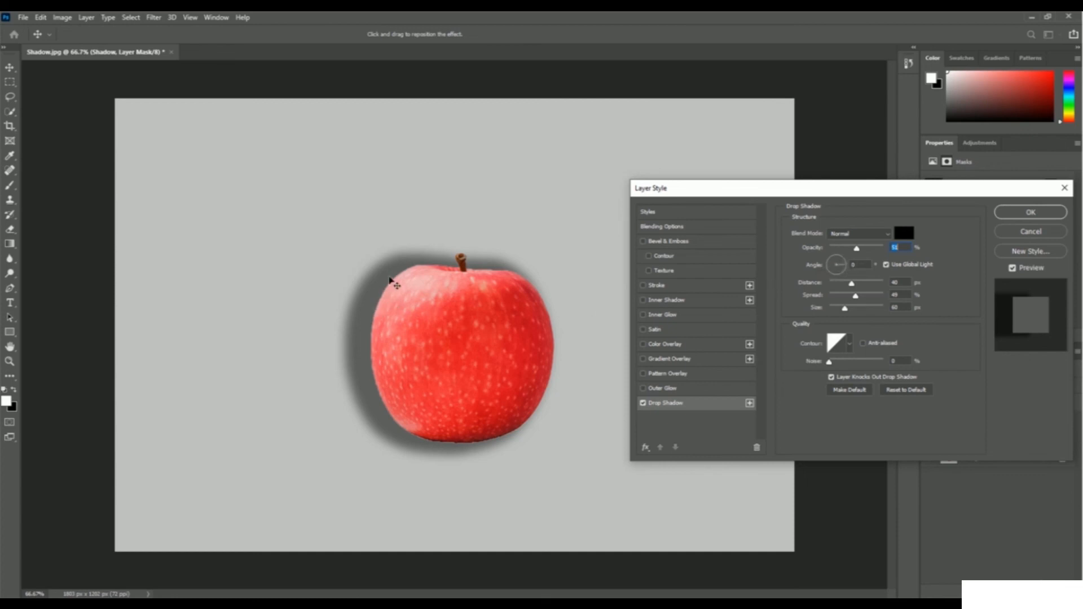
click(838, 266)
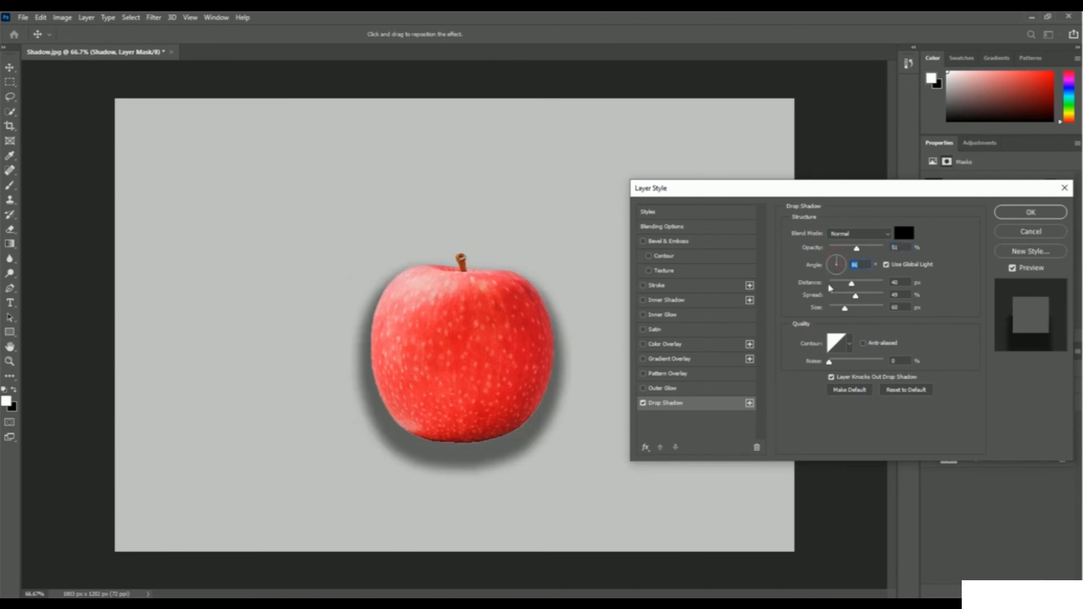
drag(837, 258, 837, 258)
text(90)
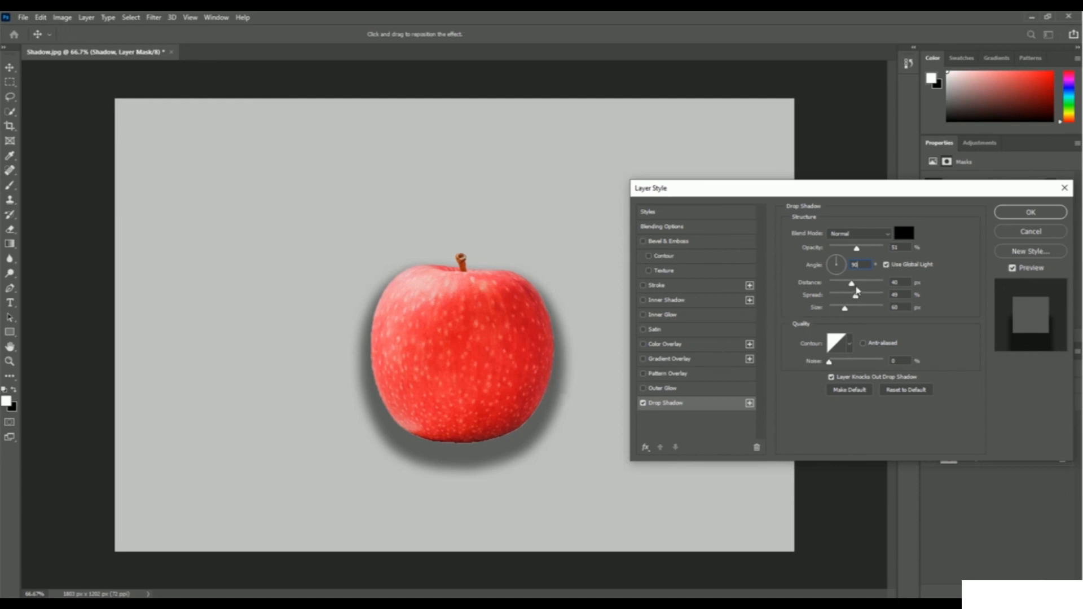
Apply the drop shadow with a distance of about 55 px and compare the apple with and without the effect.
drag(852, 284, 876, 289)
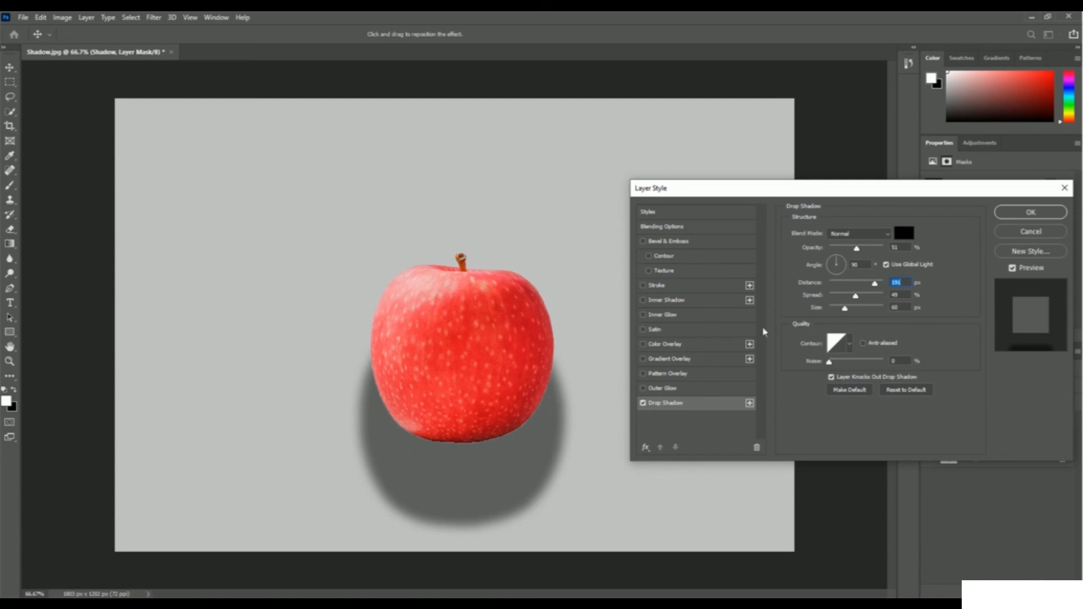
drag(874, 284, 861, 286)
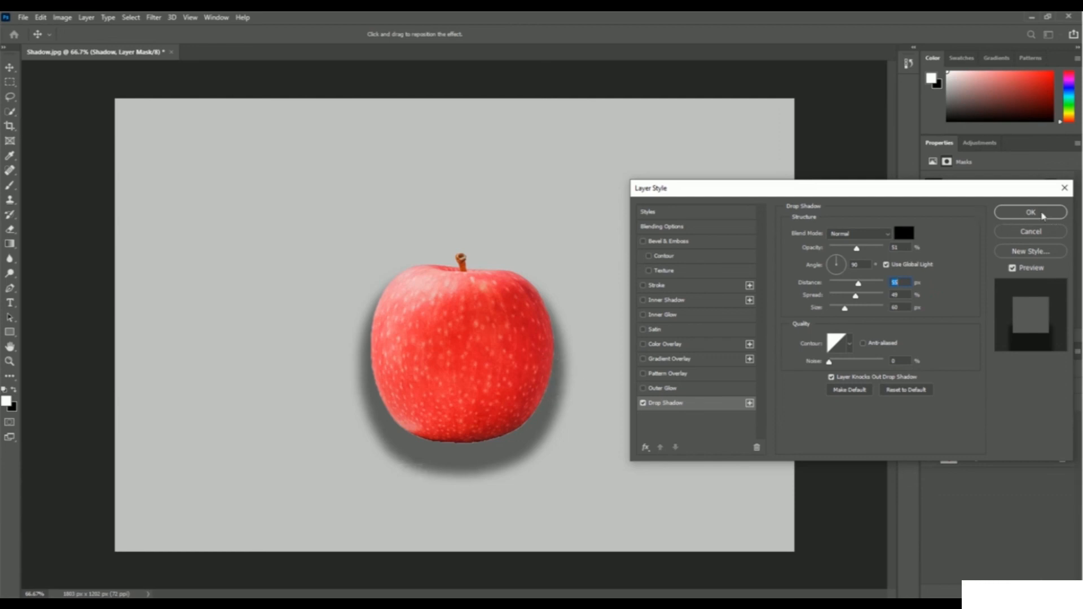
click(1031, 213)
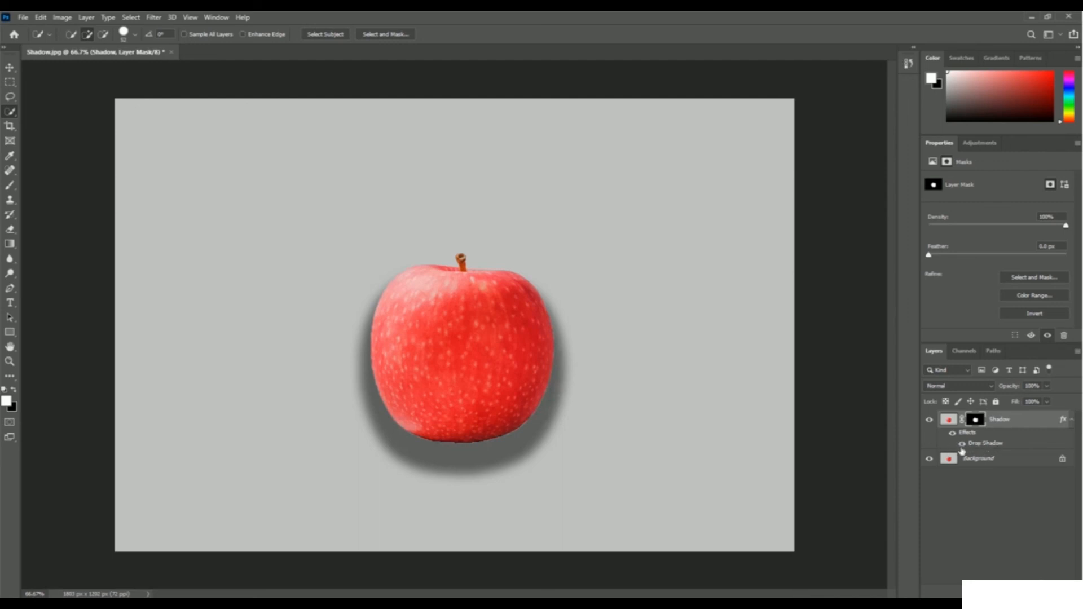
click(962, 444)
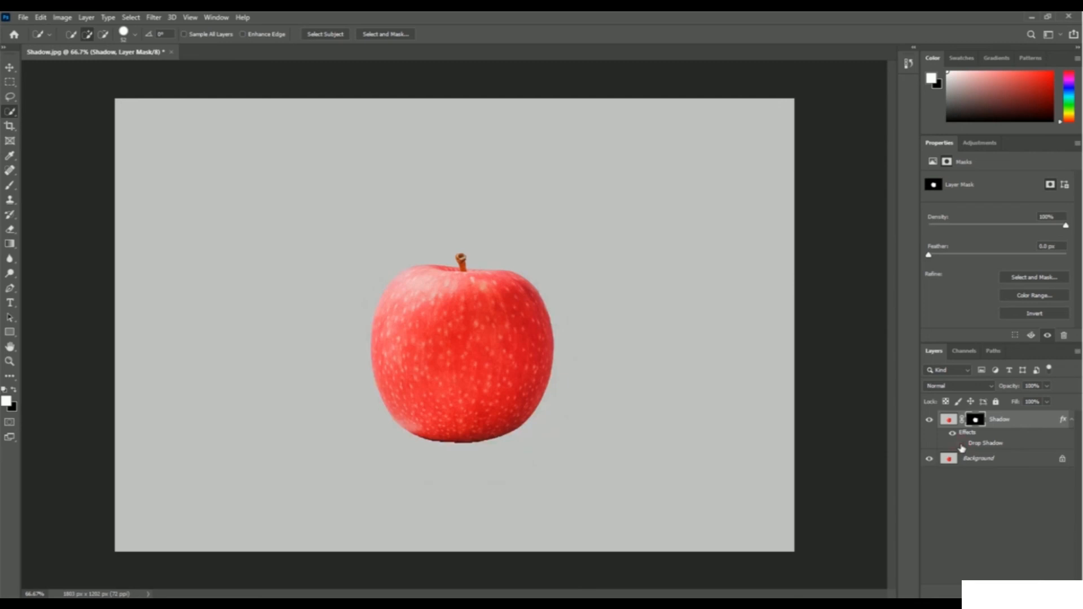
click(962, 445)
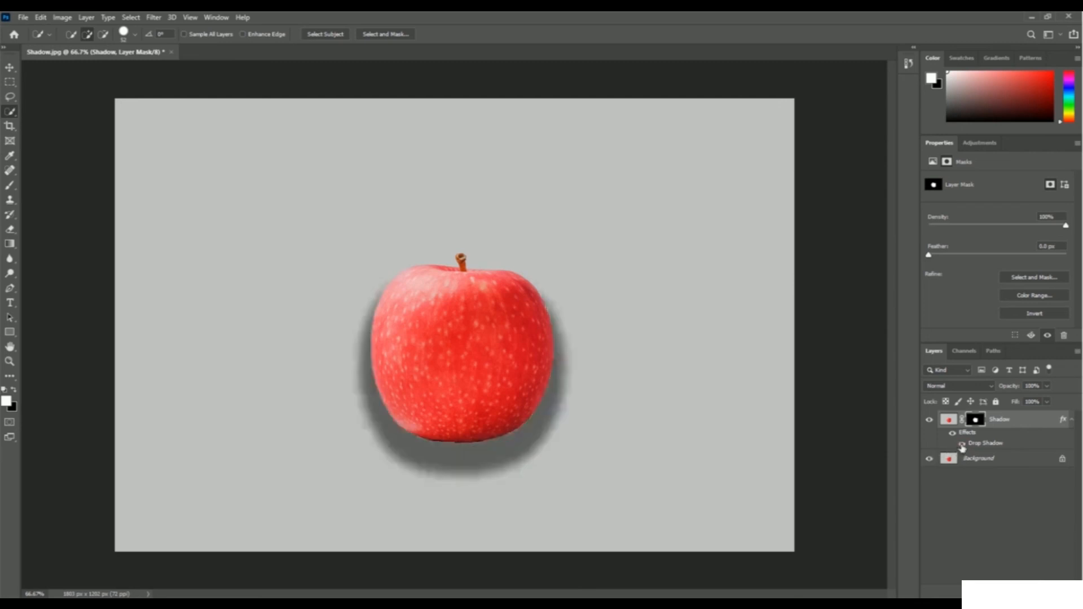